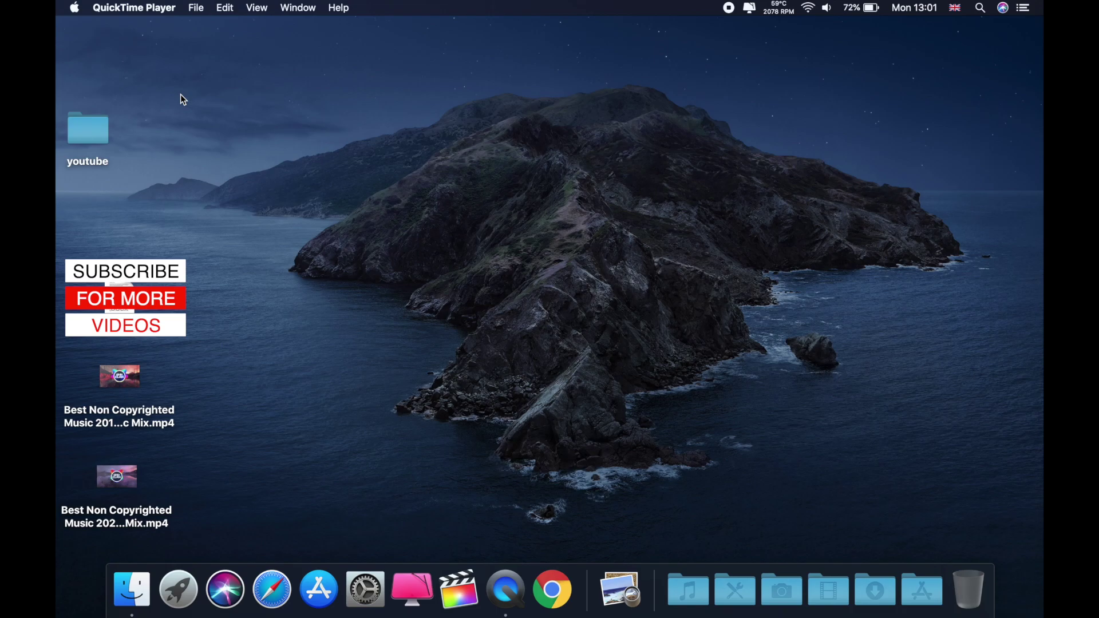
Check the storage usage of Macintosh HD in About This Mac, then close the window.
left_click(75, 8)
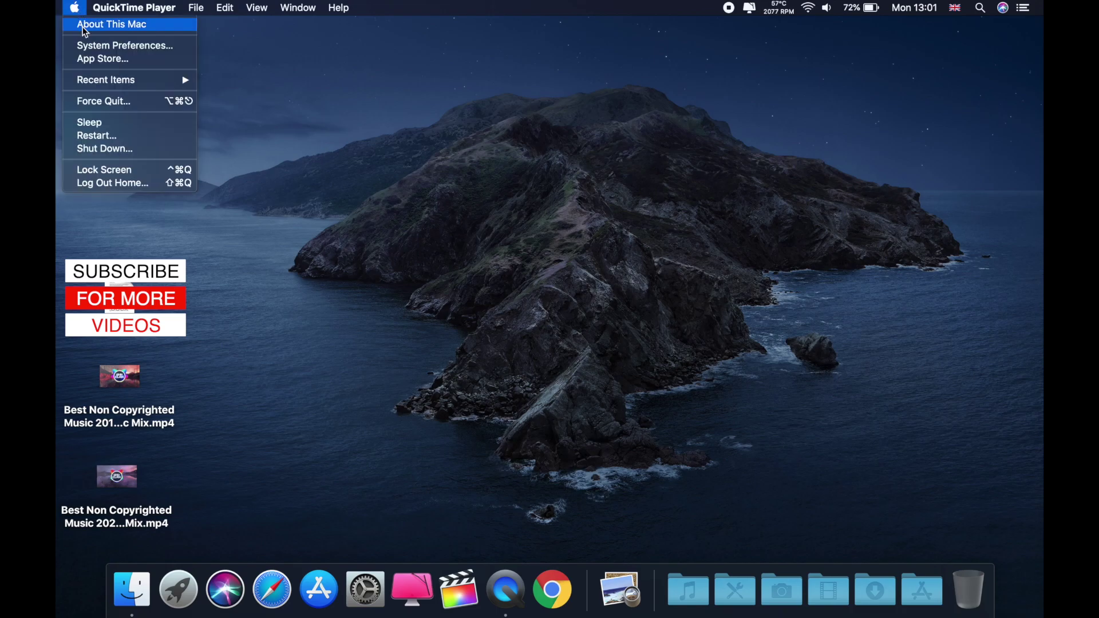
left_click(85, 29)
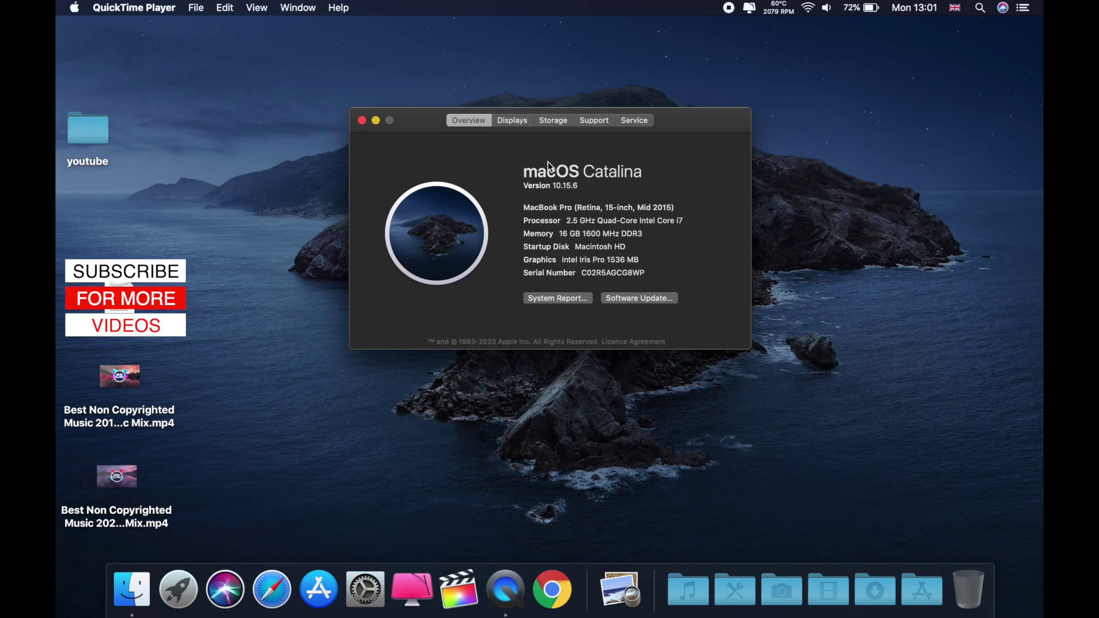
left_click(559, 123)
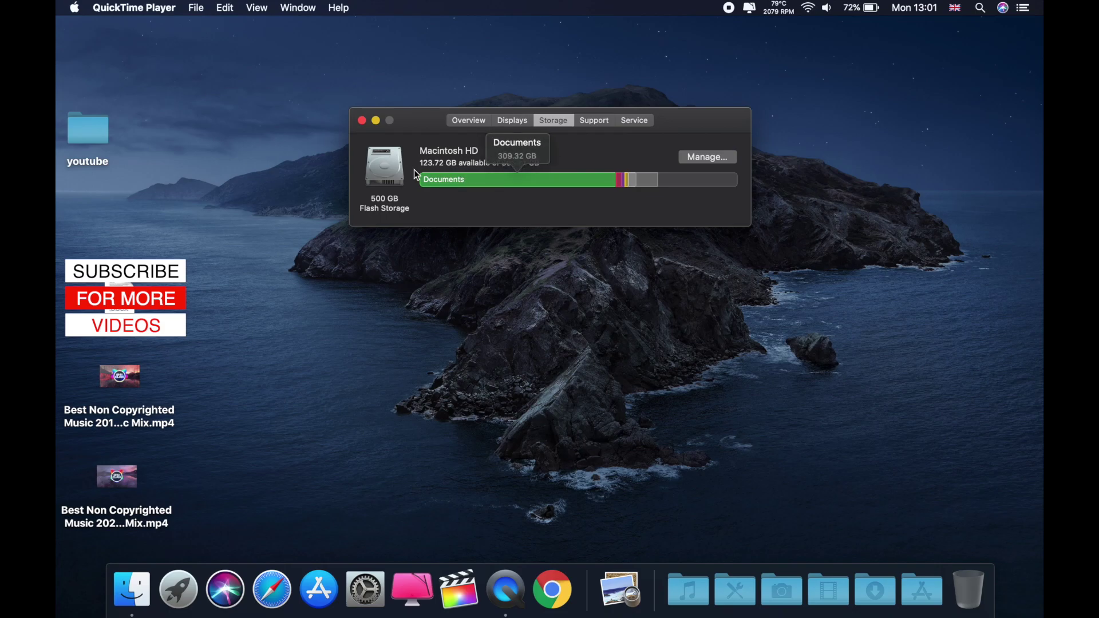
mouse_move(449, 175)
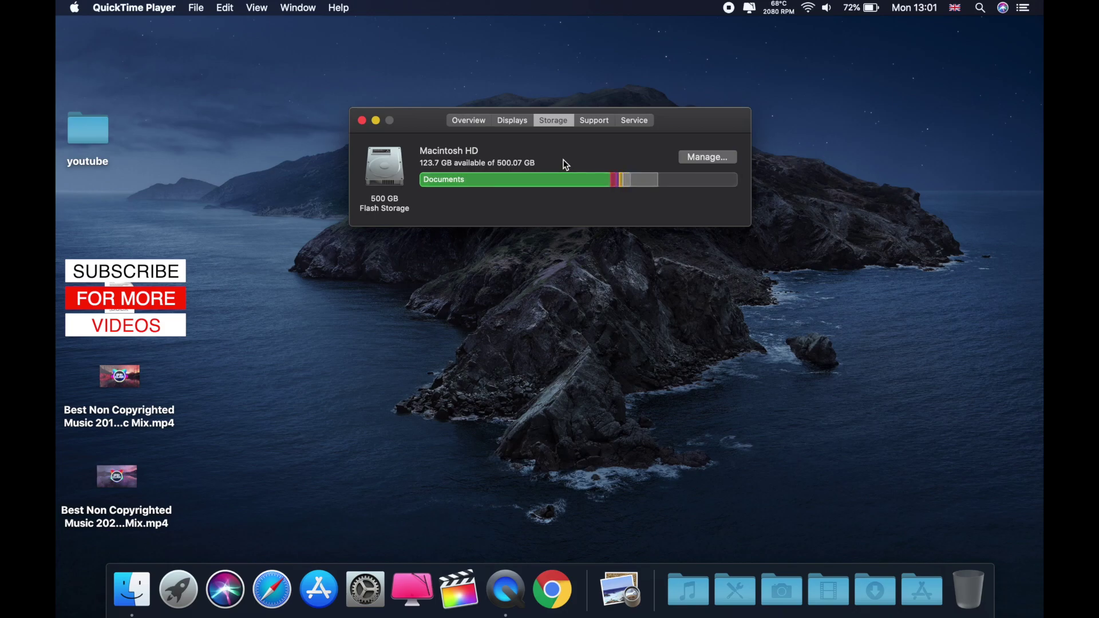
left_click(362, 120)
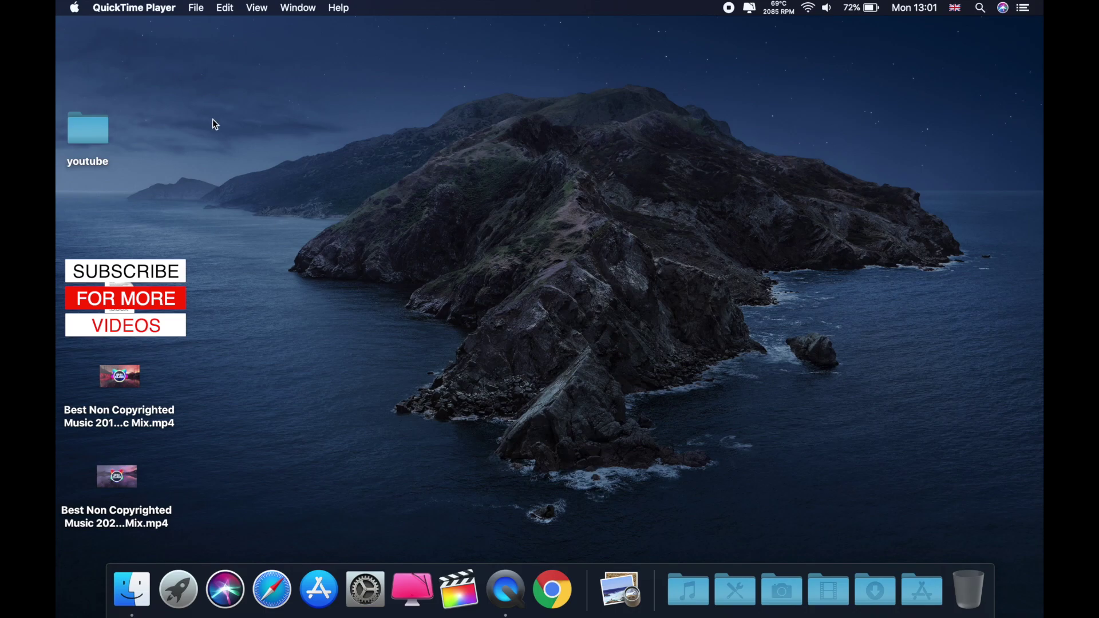
Open the storage management window for Macintosh HD from the About This Mac storage overview.
left_click(75, 12)
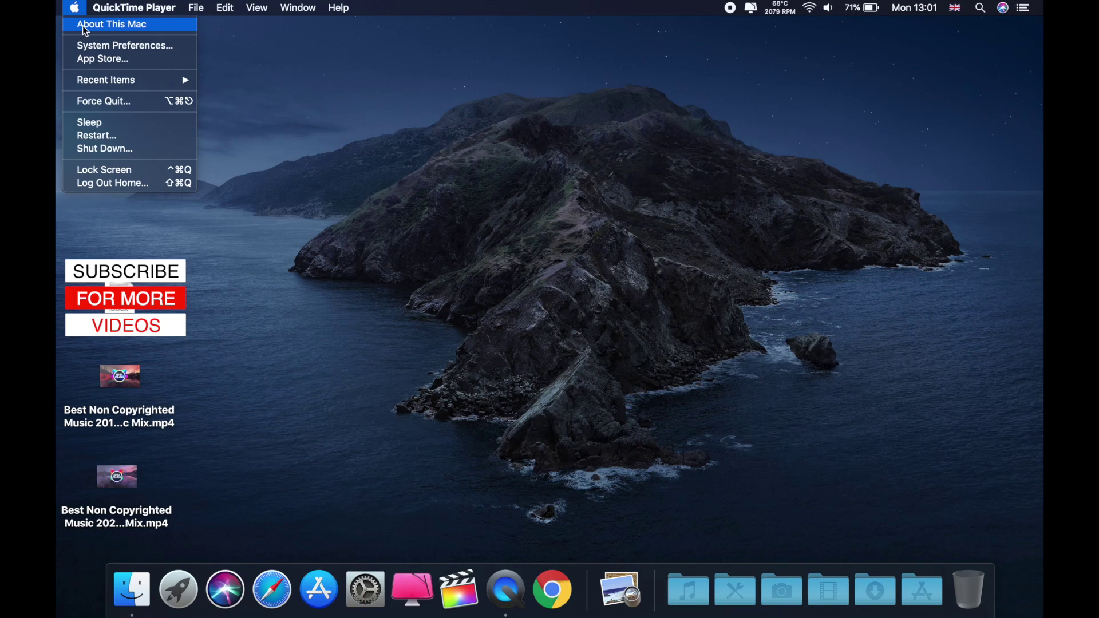
left_click(84, 26)
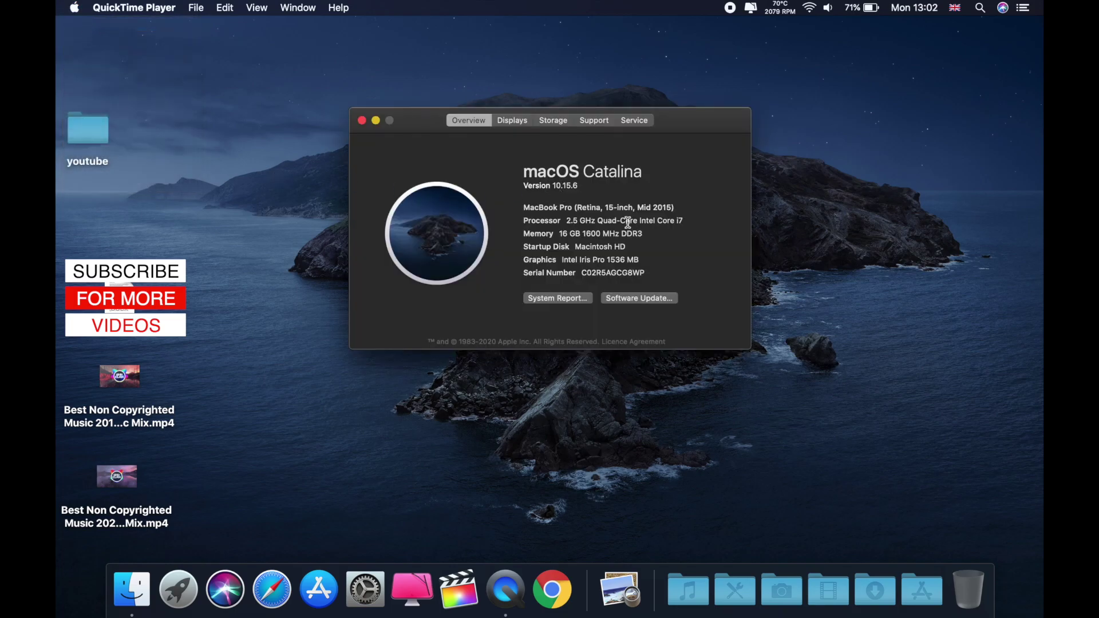
left_click(557, 125)
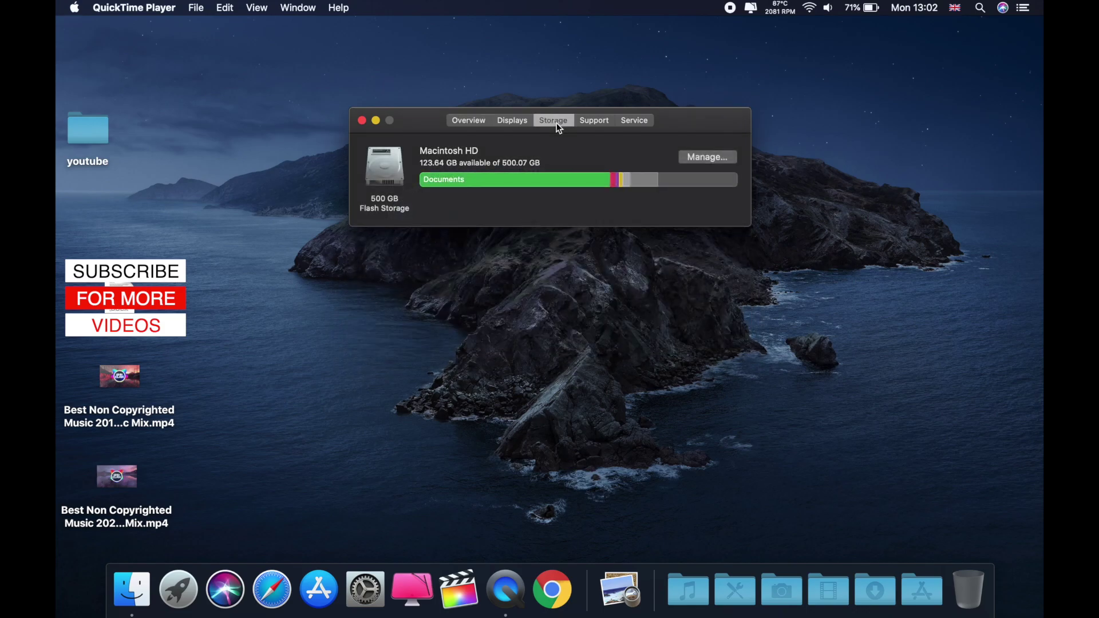
left_click(713, 160)
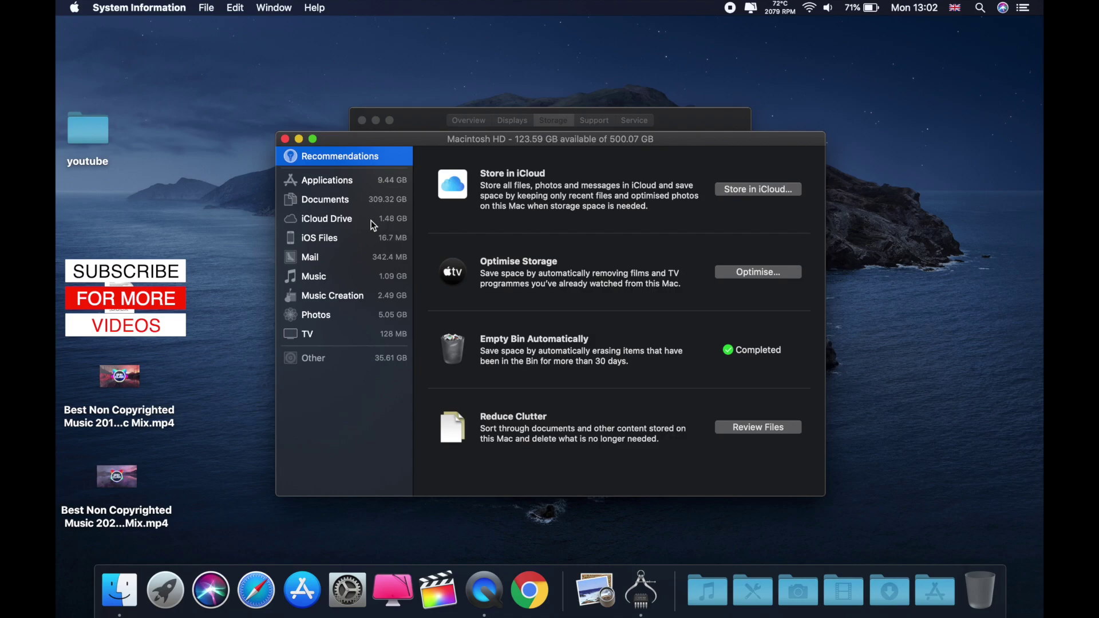
Browse the Documents category by folder and select the Untitled Final Cut Pro library inside Movies.
left_click(337, 206)
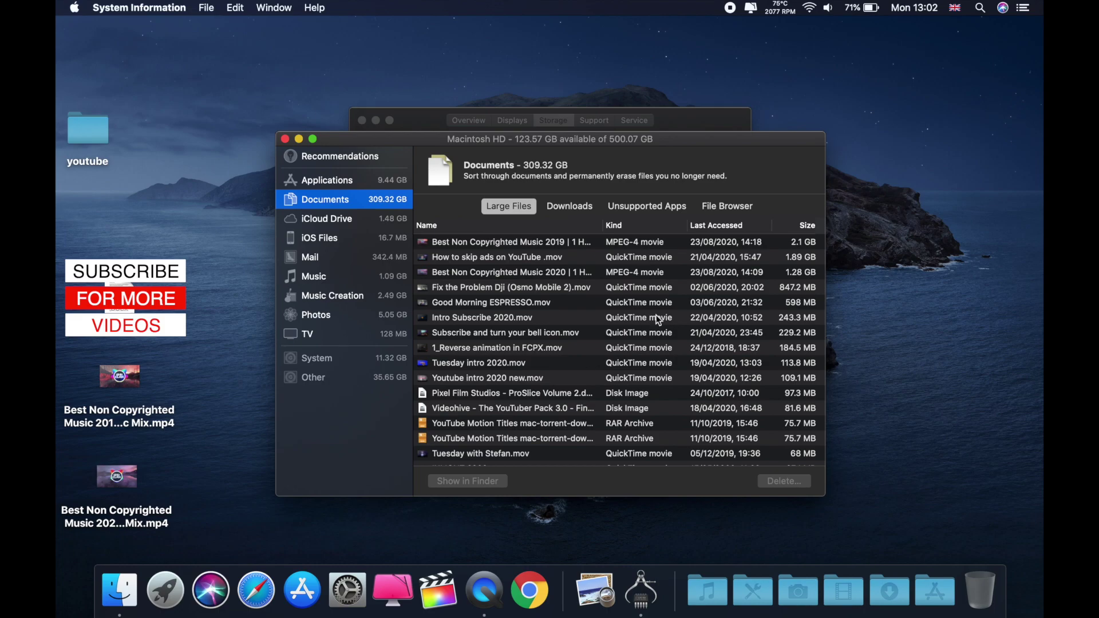
left_click(727, 207)
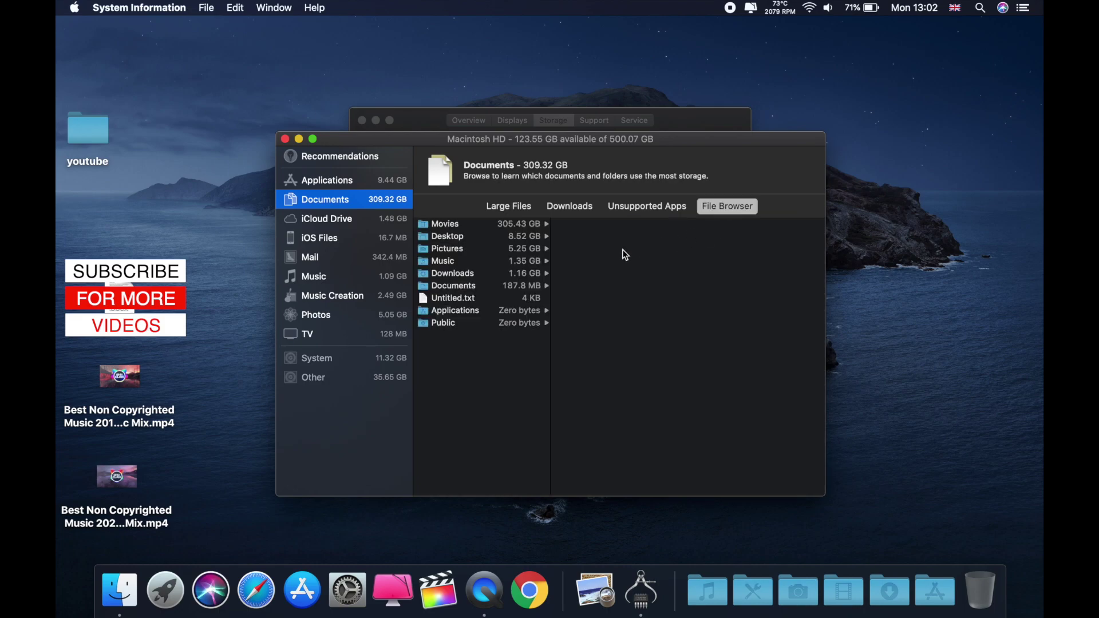
left_click(450, 225)
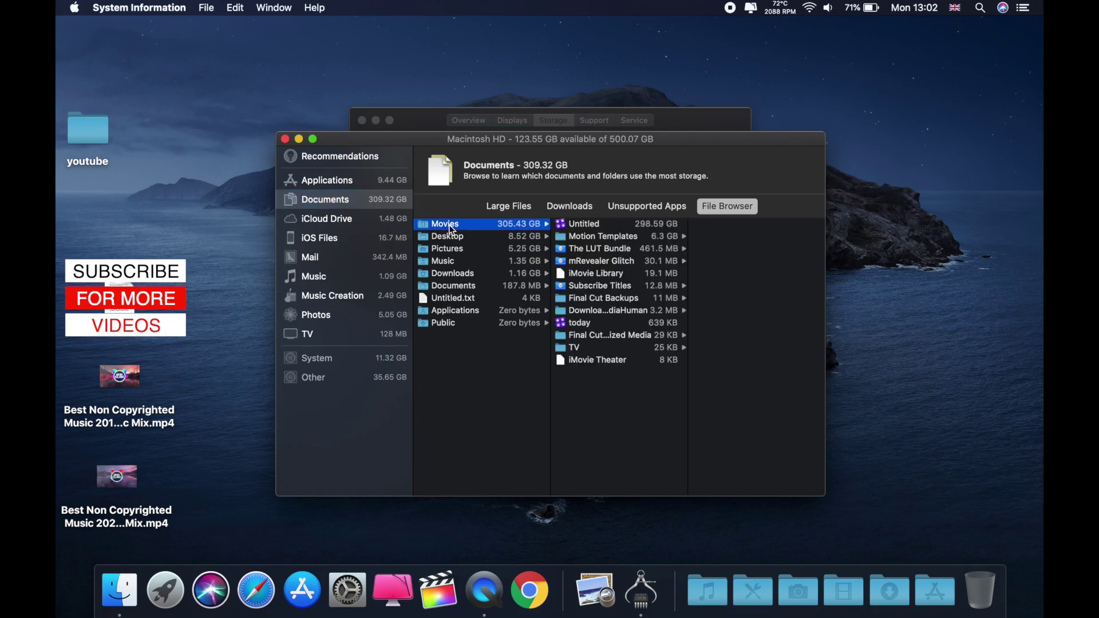
left_click(592, 226)
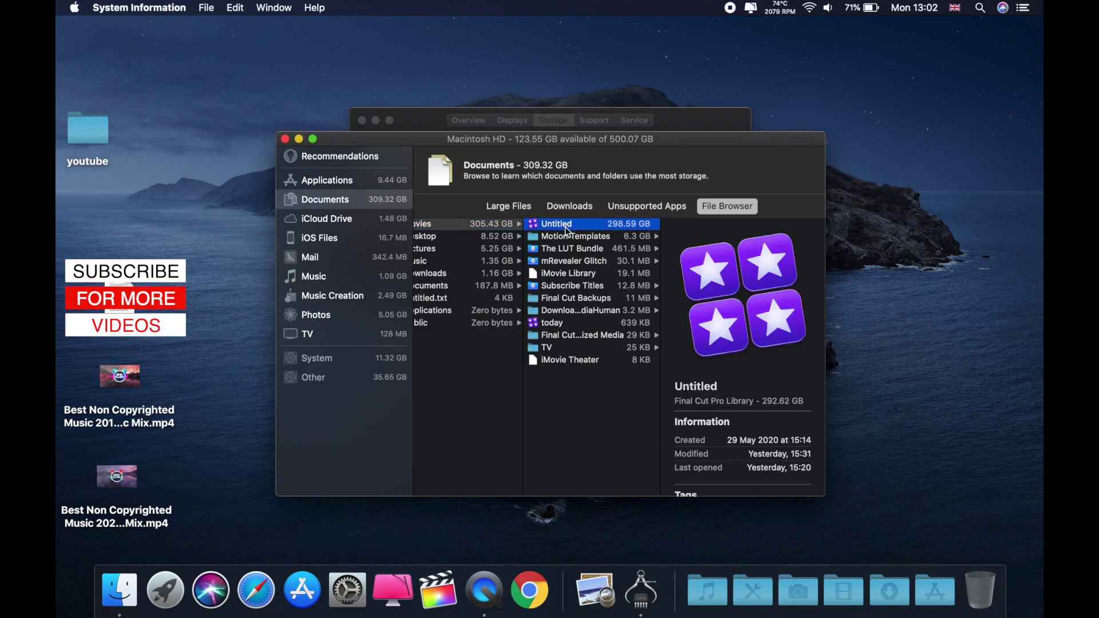
Reveal the Untitled library in Finder and show its package contents.
right_click(569, 225)
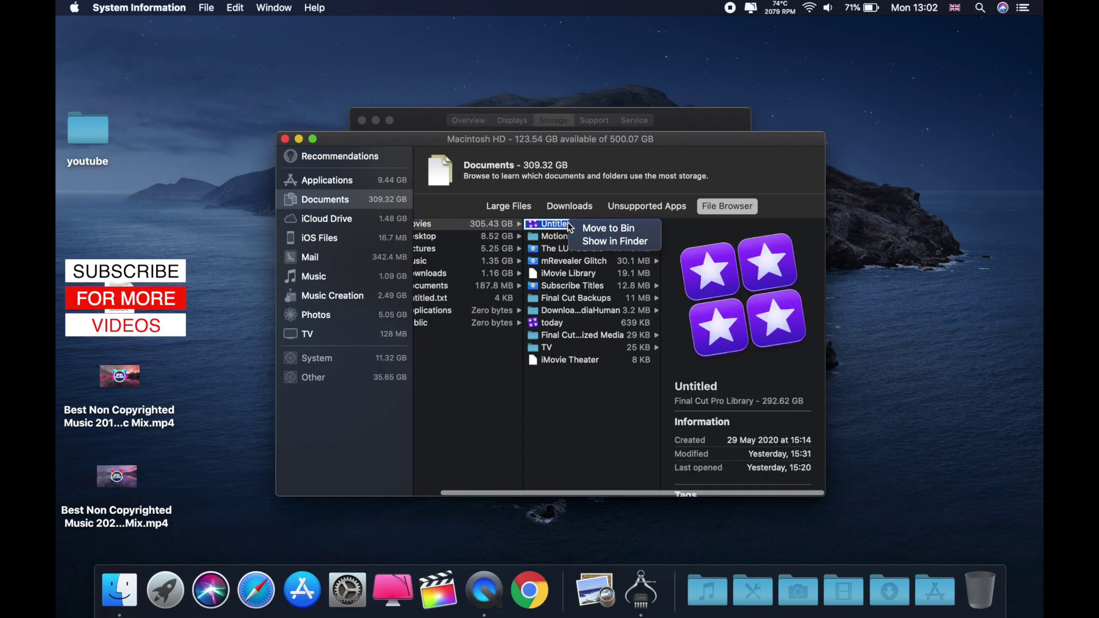
left_click(622, 245)
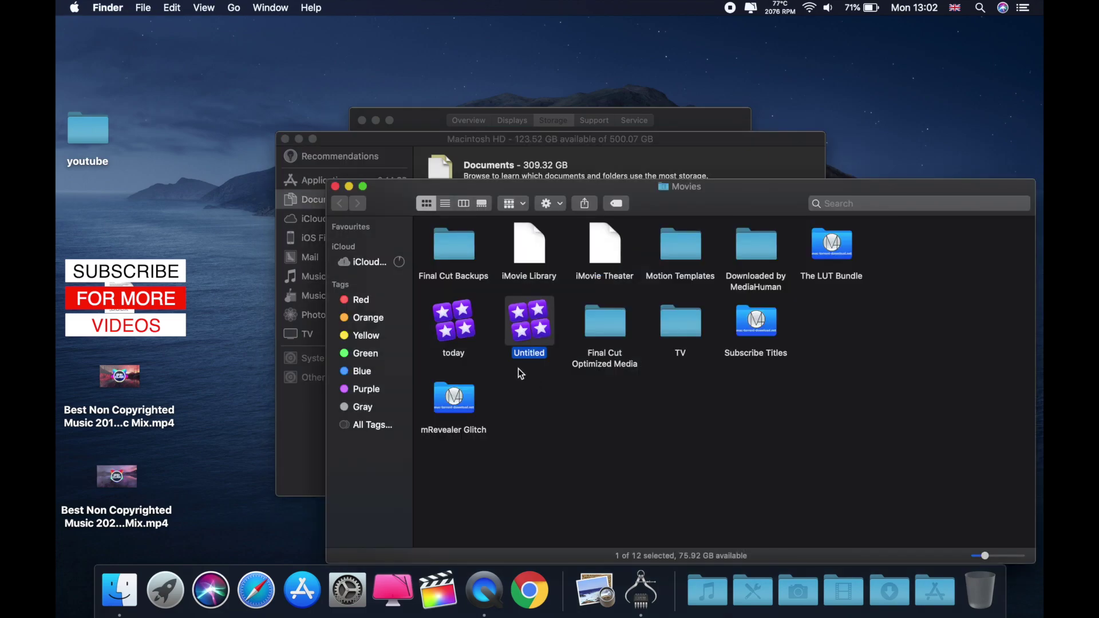
right_click(541, 332)
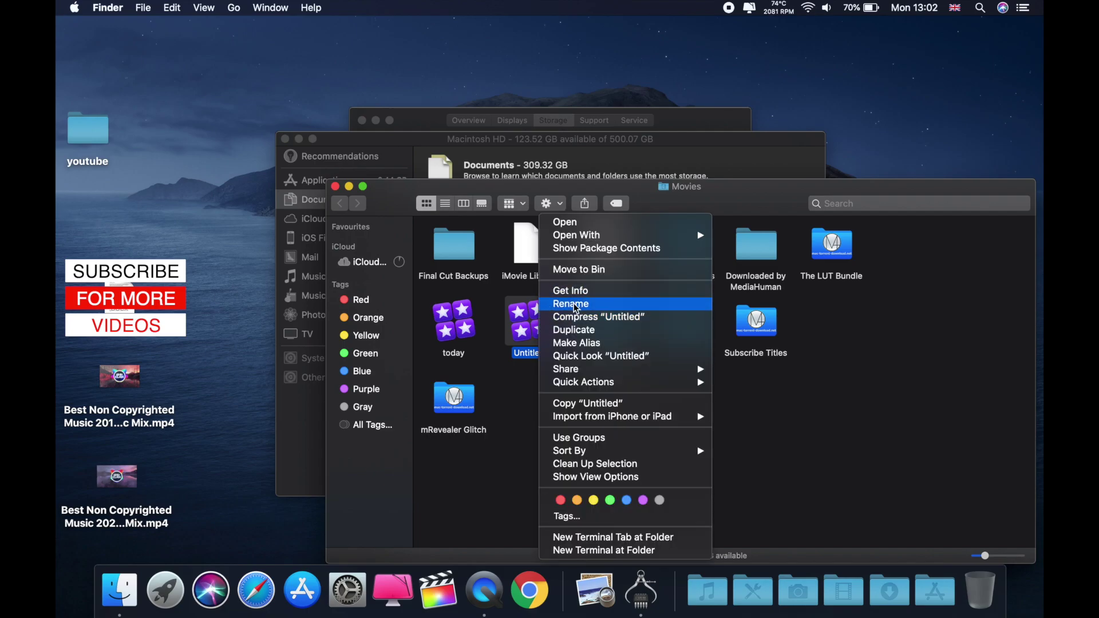
left_click(607, 249)
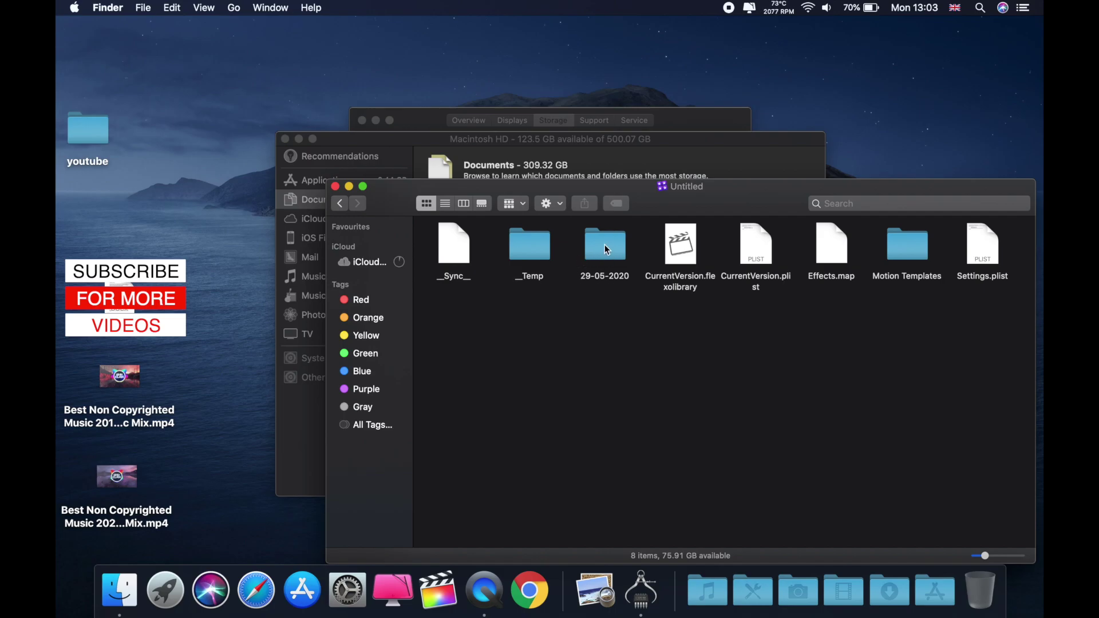
Check the size of the 29-05-2020 folder in its info window and close that window.
right_click(606, 251)
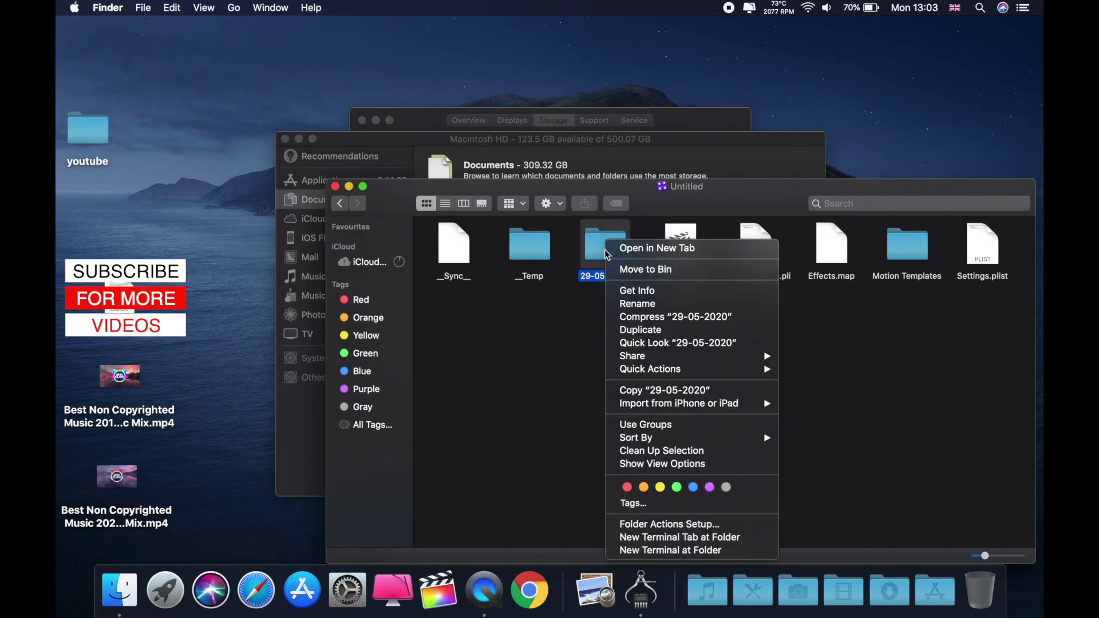
left_click(643, 293)
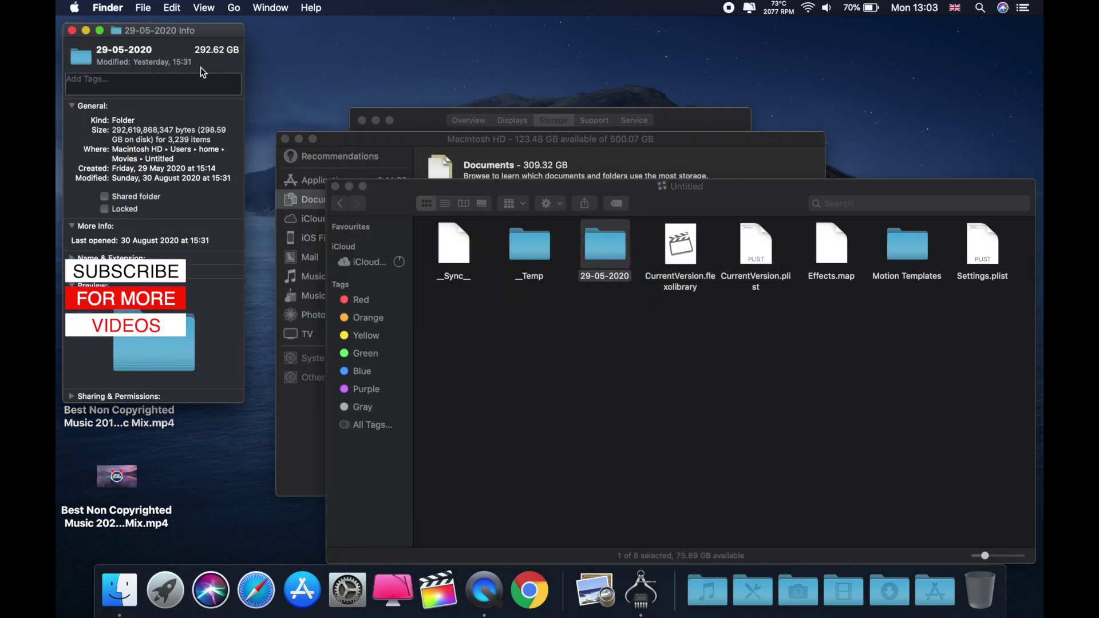
left_click(72, 31)
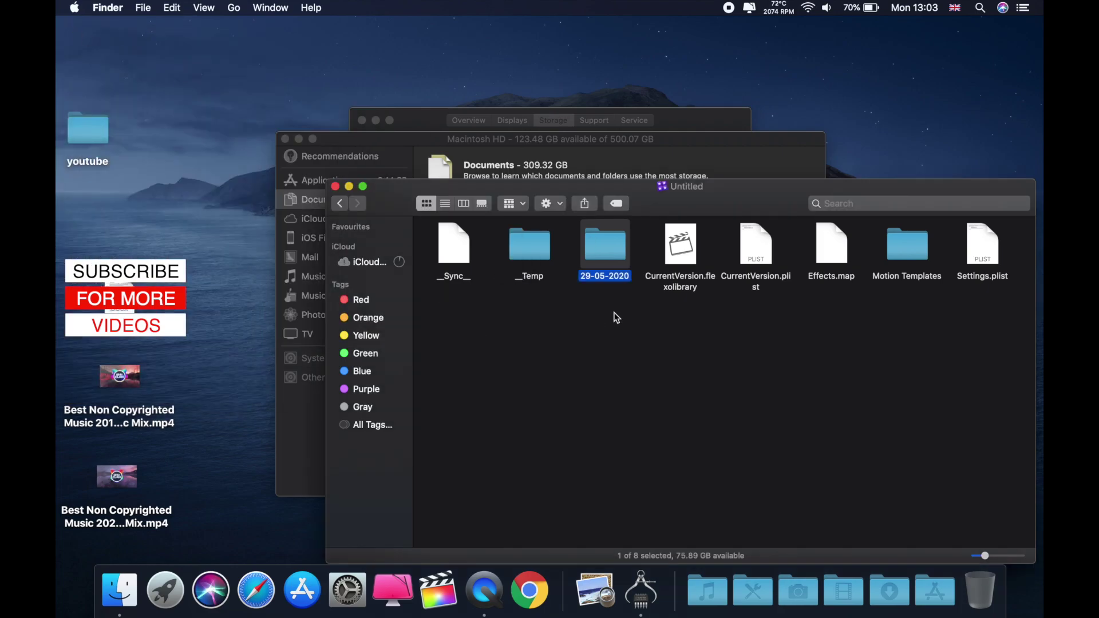
Open 29-05-2020 > Render Files > High Quality Media, look through its folders, and reposition the Finder window.
double_click(613, 252)
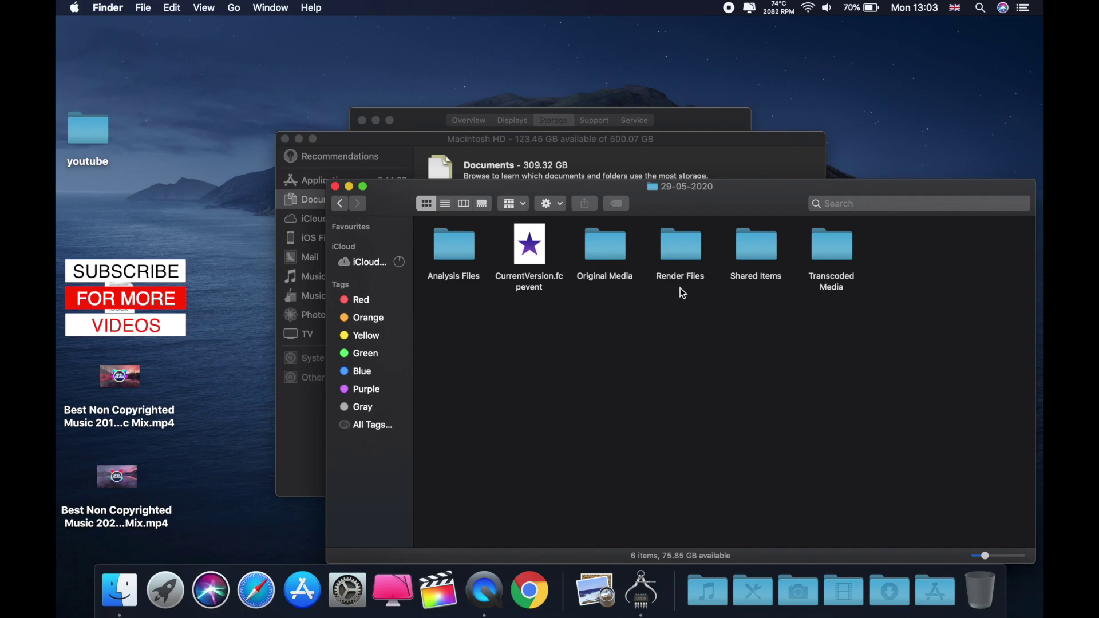
double_click(680, 243)
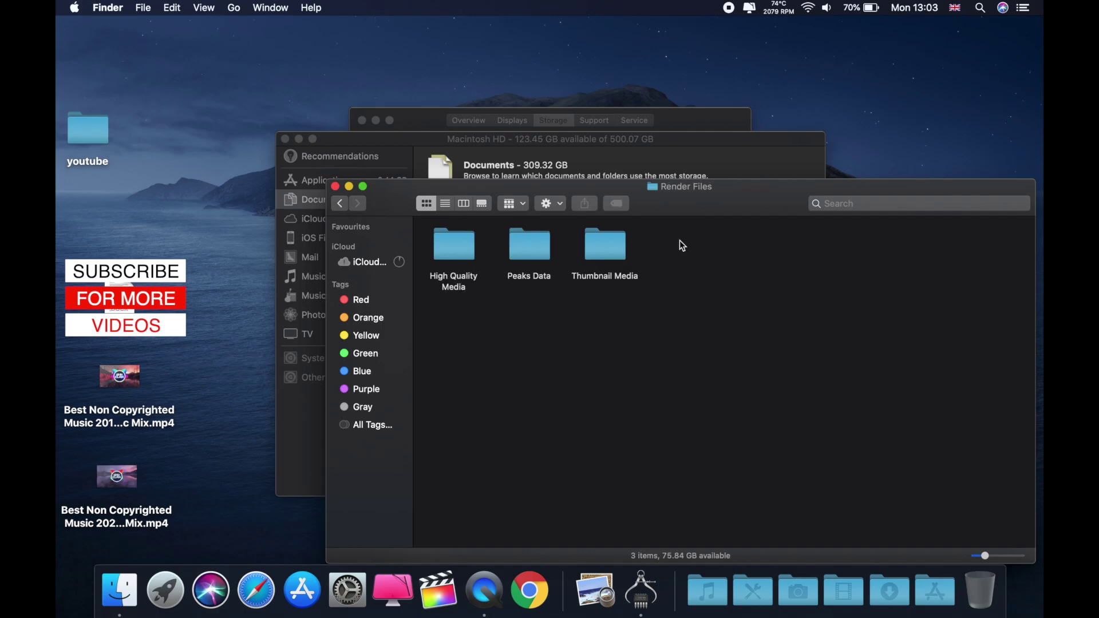
double_click(455, 242)
scroll(597, 345, "up", 20)
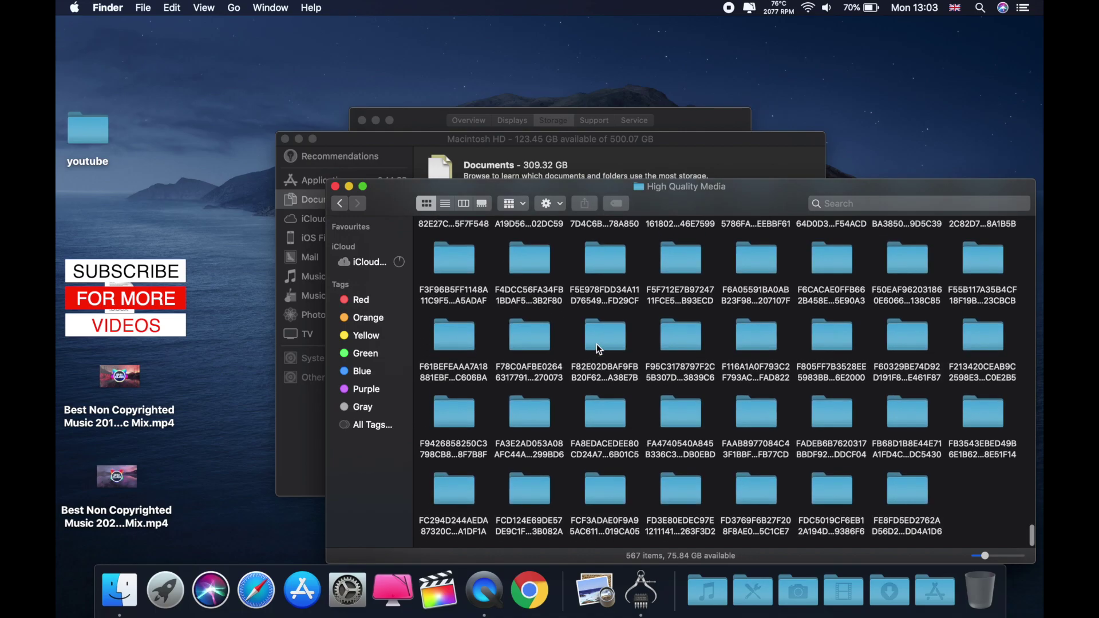
scroll(594, 345, "up", 15)
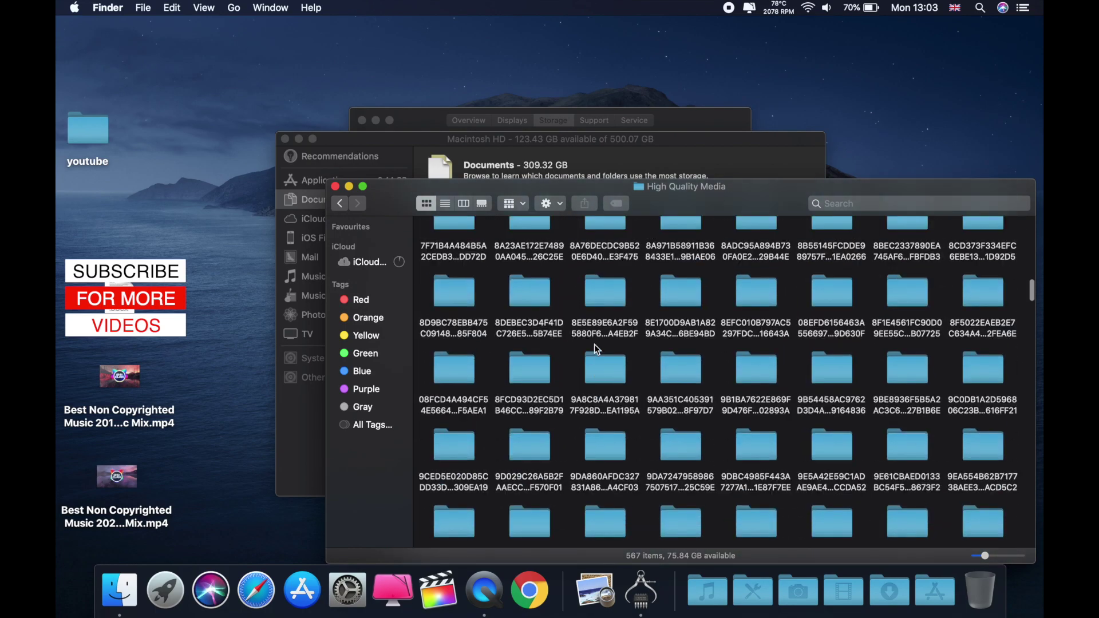
left_click_drag(391, 194, 311, 103)
scroll(480, 339, "up", 10)
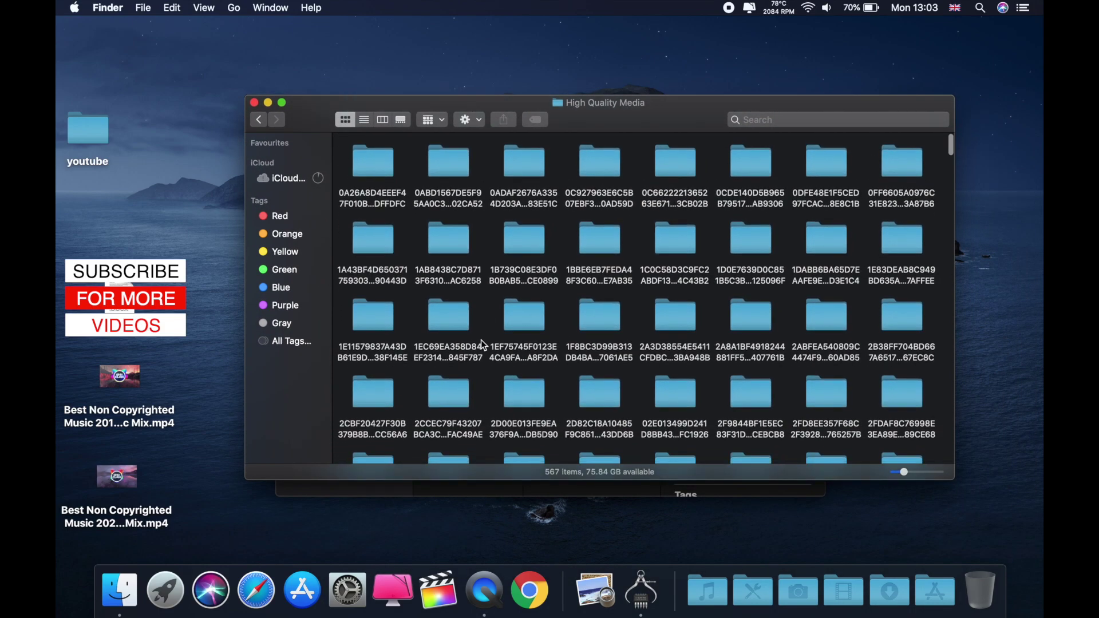
Return to Render Files, check the High Quality Media folder's size in its info window, and close that window.
left_click(259, 120)
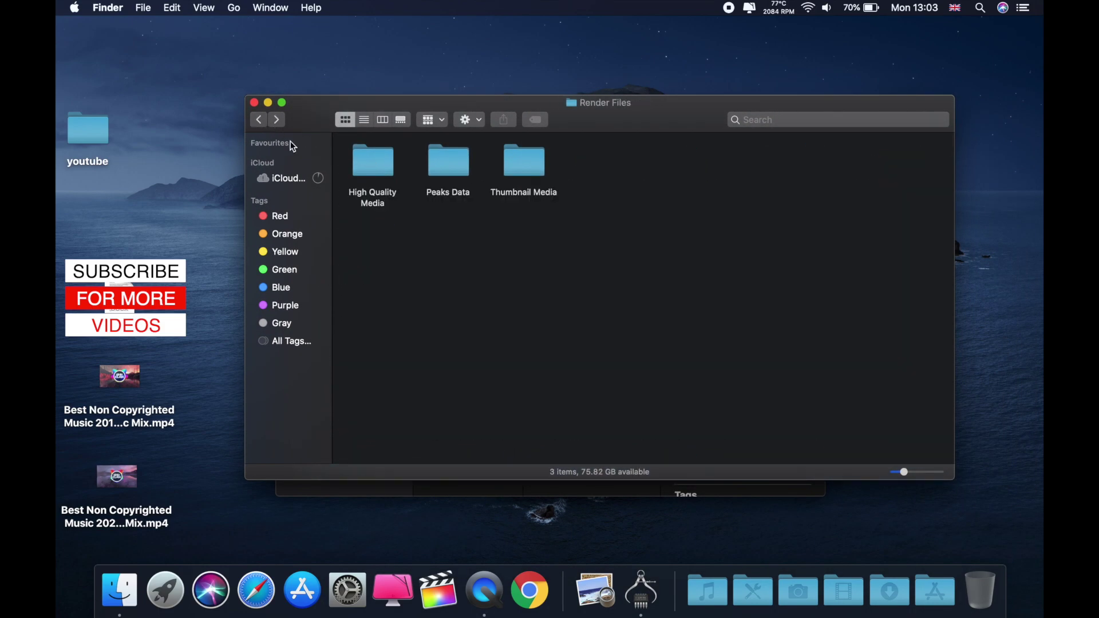
right_click(374, 165)
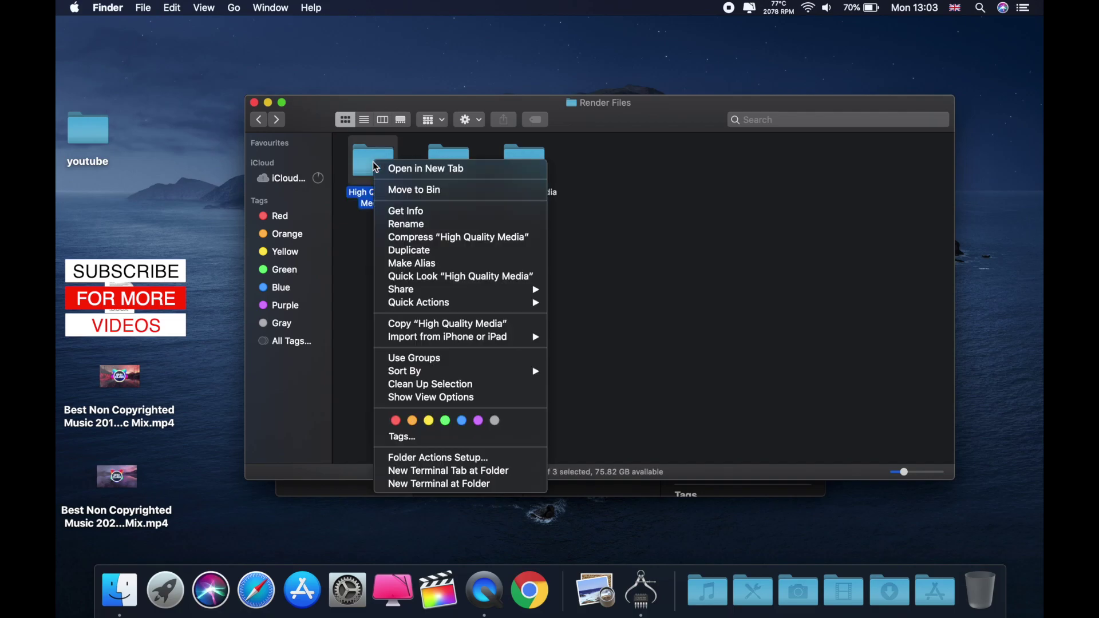
left_click(405, 210)
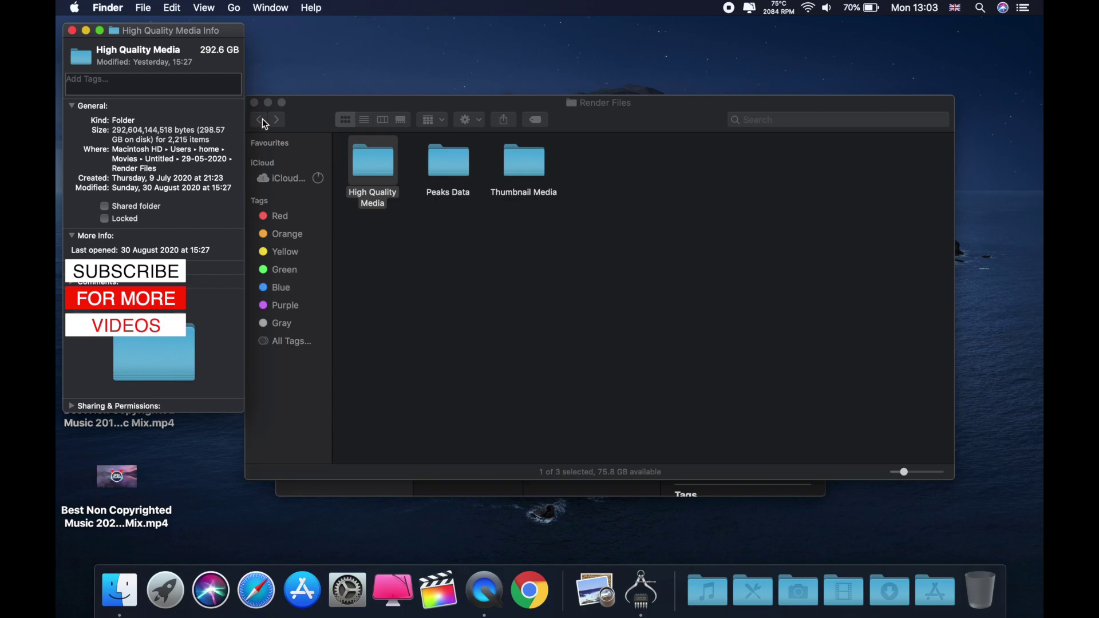
left_click(73, 30)
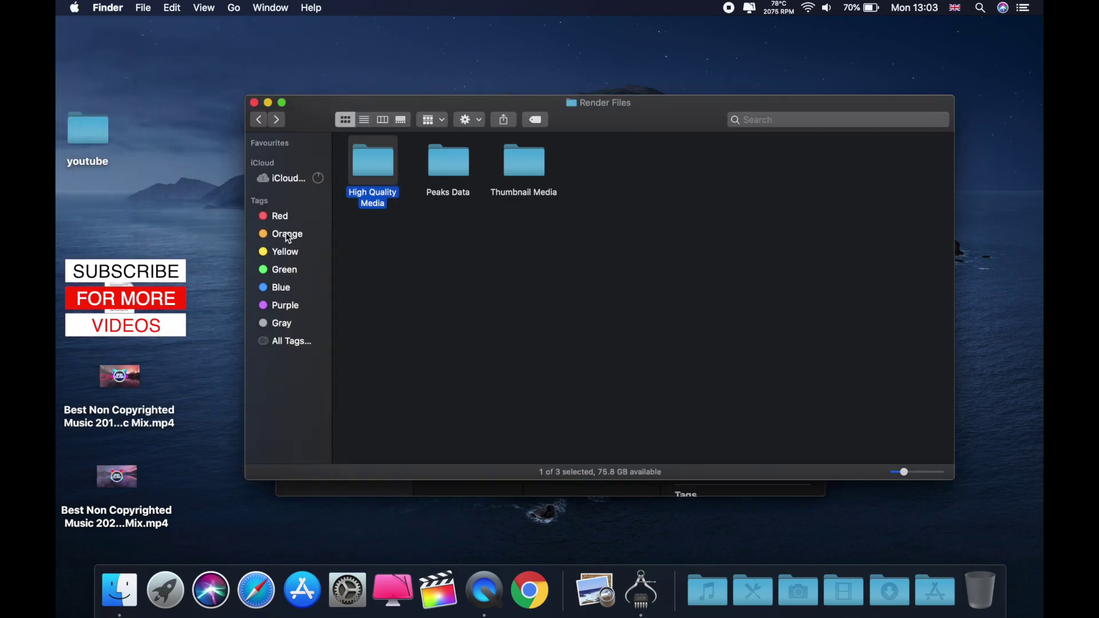
Move all folders inside High Quality Media to the Bin, then close the Finder and storage management windows.
double_click(368, 174)
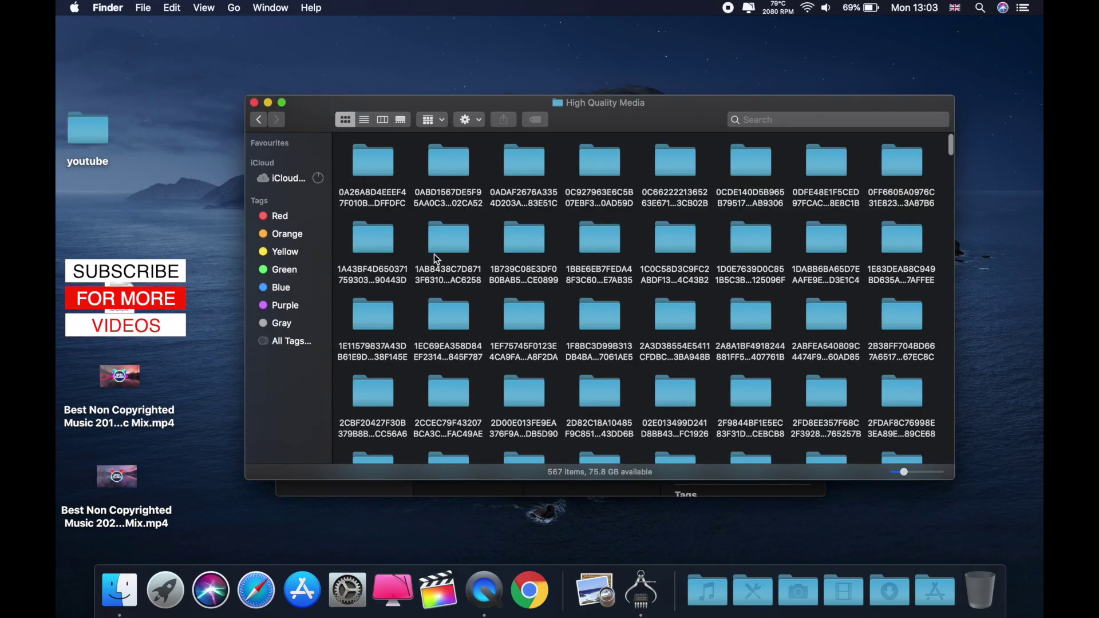
left_click_drag(345, 148, 936, 571)
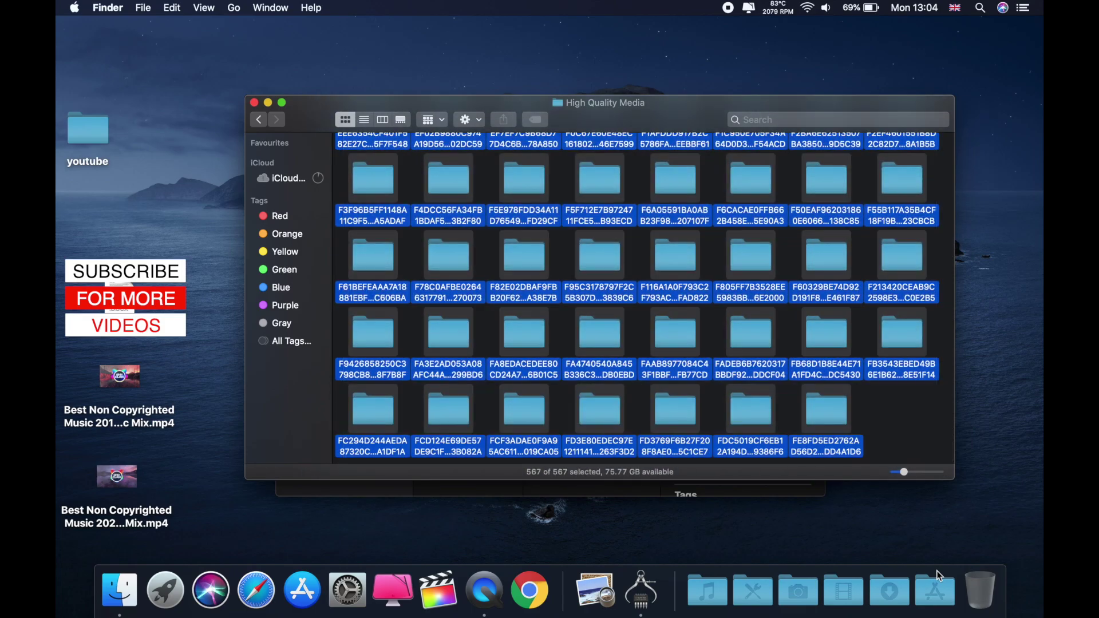
right_click(673, 266)
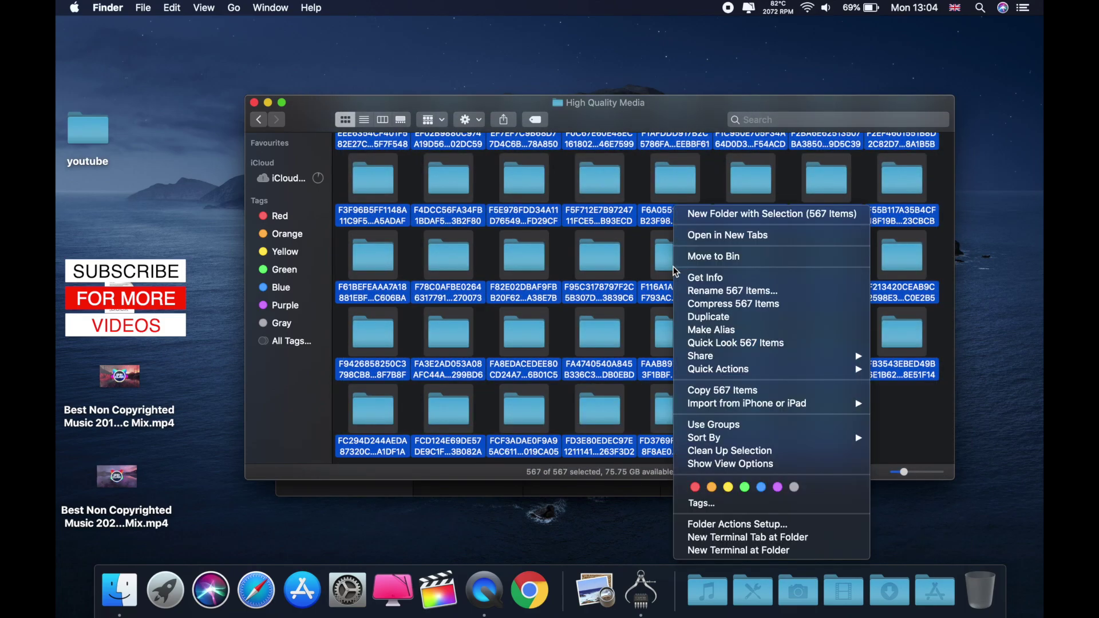
left_click(718, 261)
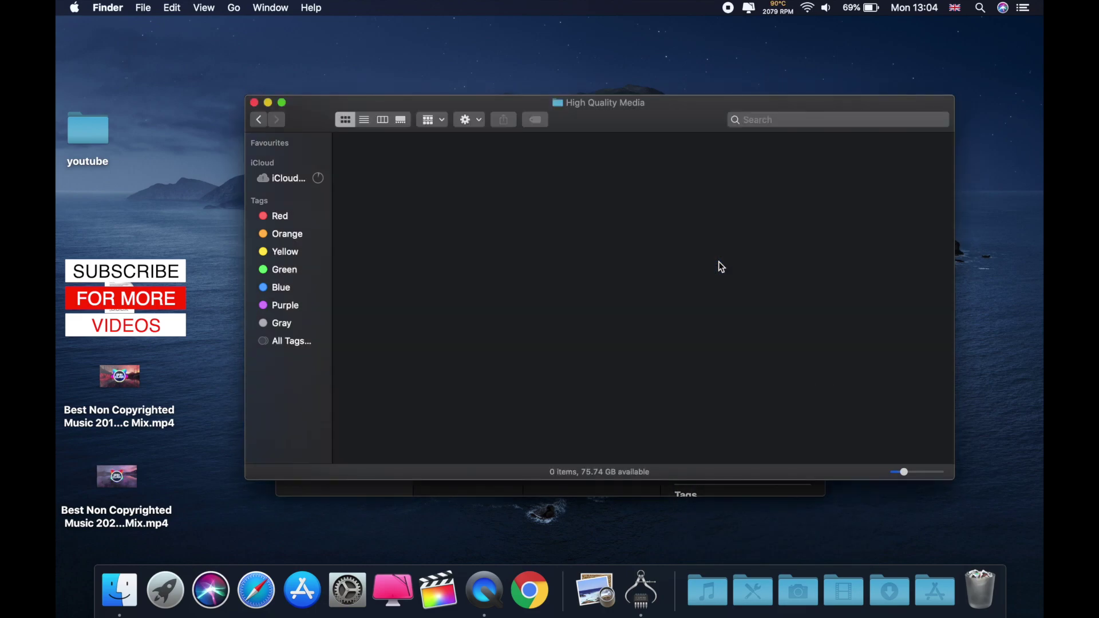
left_click(254, 103)
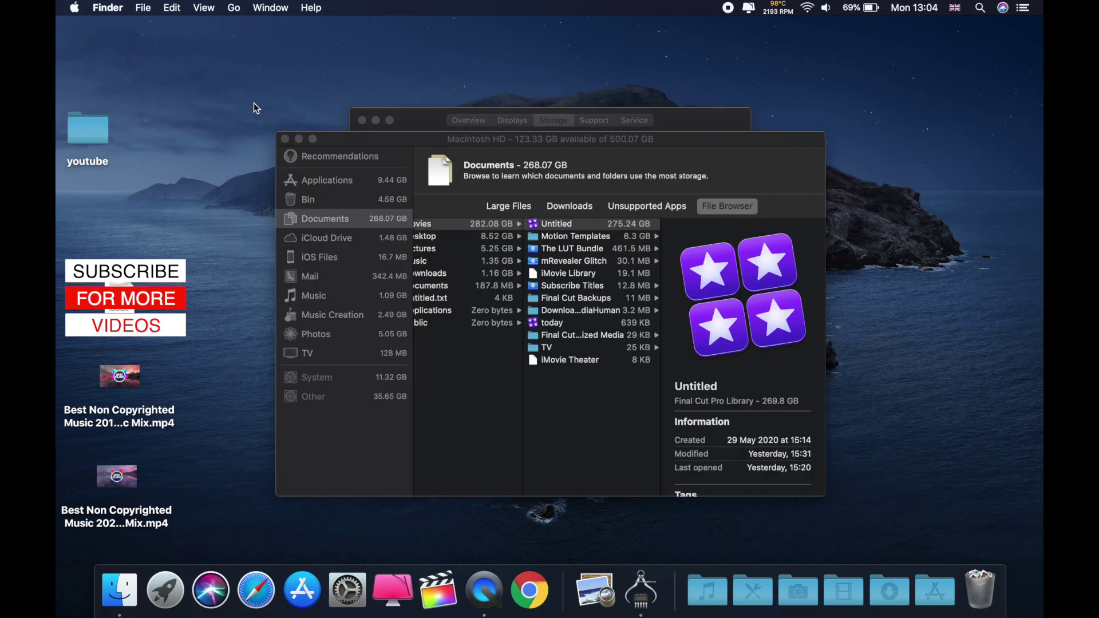
left_click(285, 139)
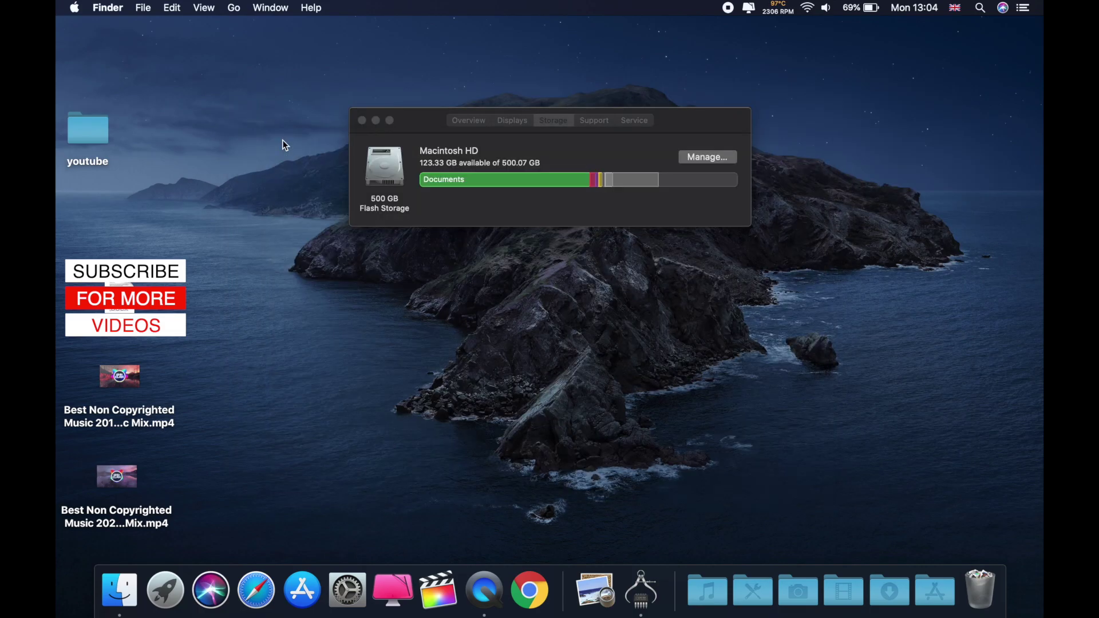
Close the Macintosh HD storage overview window and permanently empty the Bin, confirming the deletion.
left_click(362, 120)
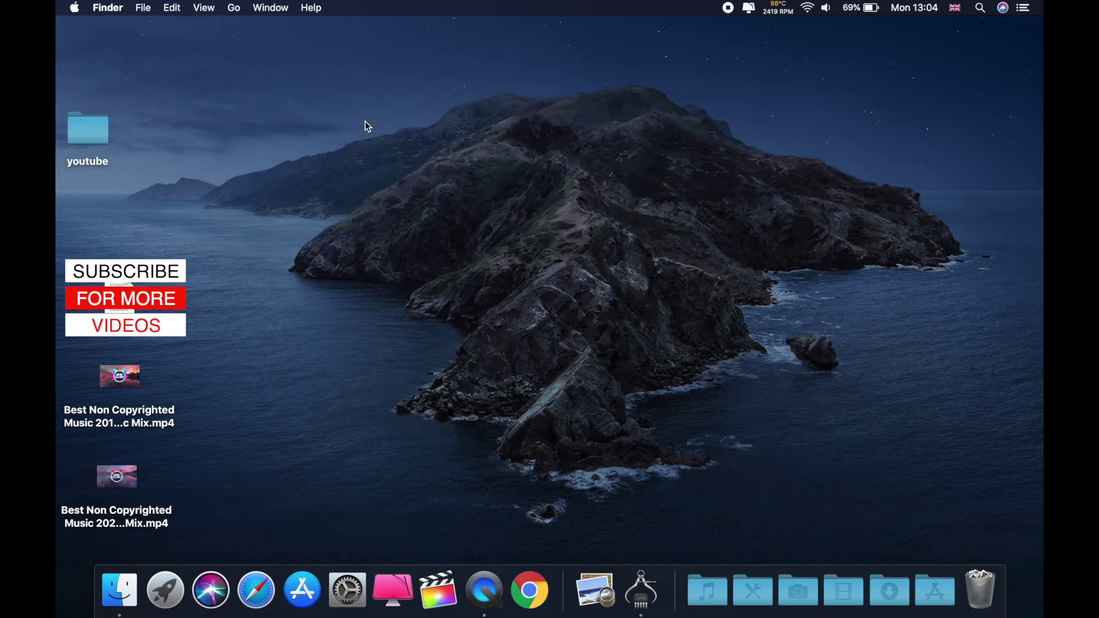
right_click(983, 582)
left_click(1009, 496)
left_click(663, 211)
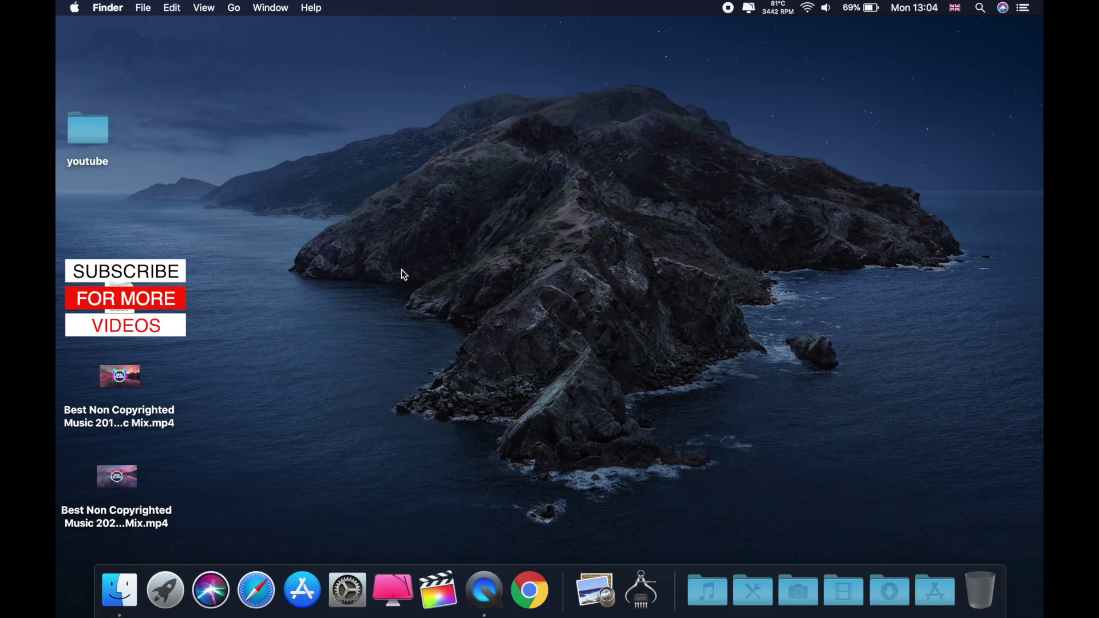
Open the storage overview in About This Mac and check Macintosh HD's available space and the Documents usage.
left_click(75, 7)
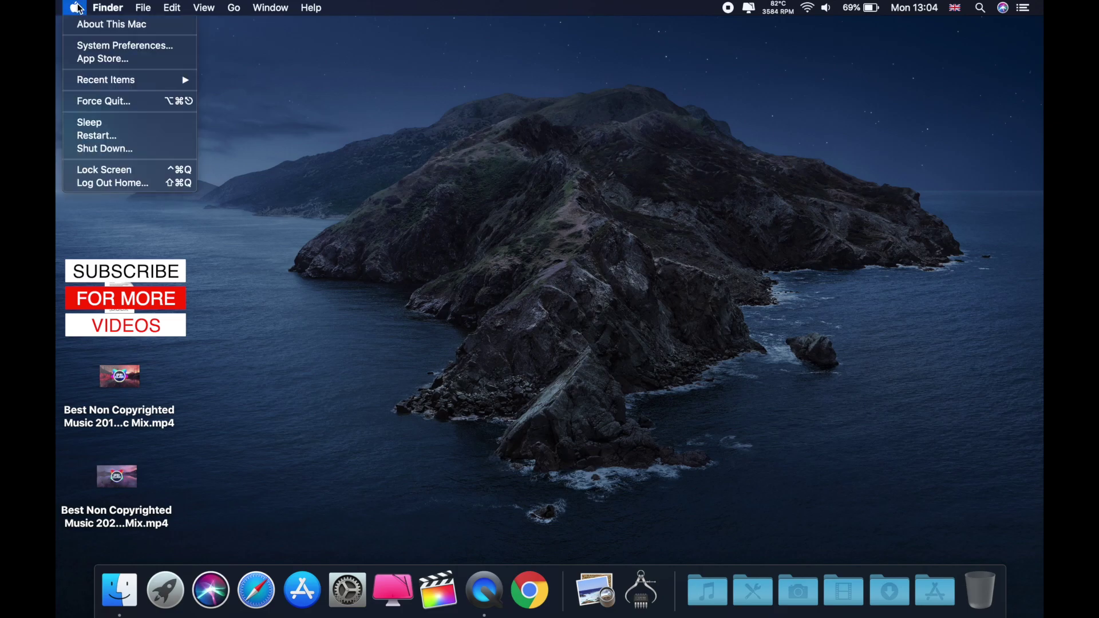
left_click(83, 24)
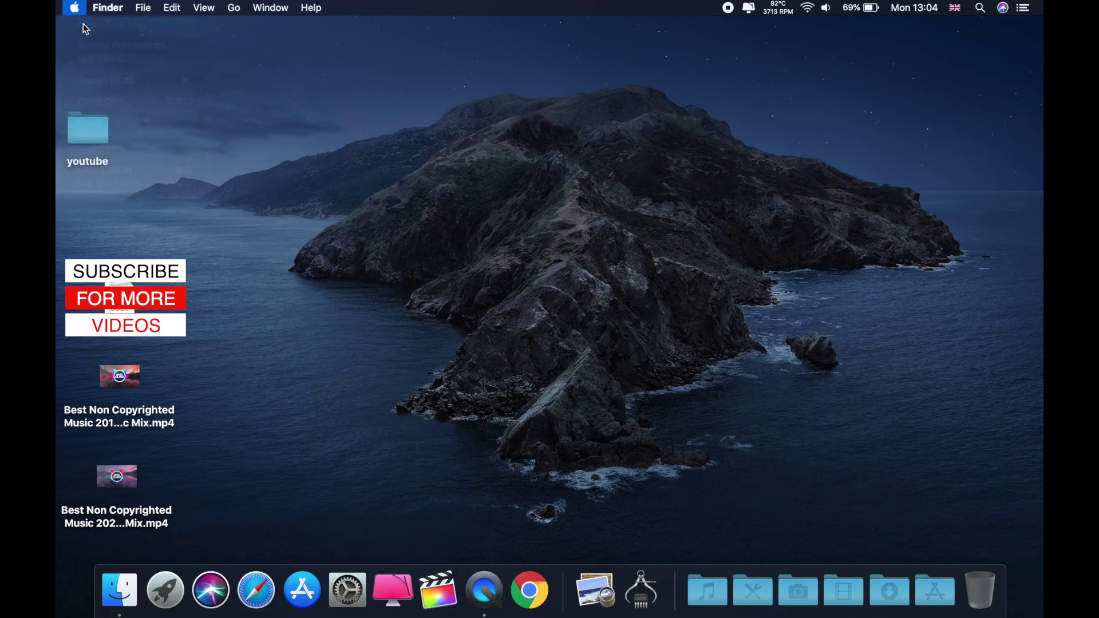
left_click(554, 120)
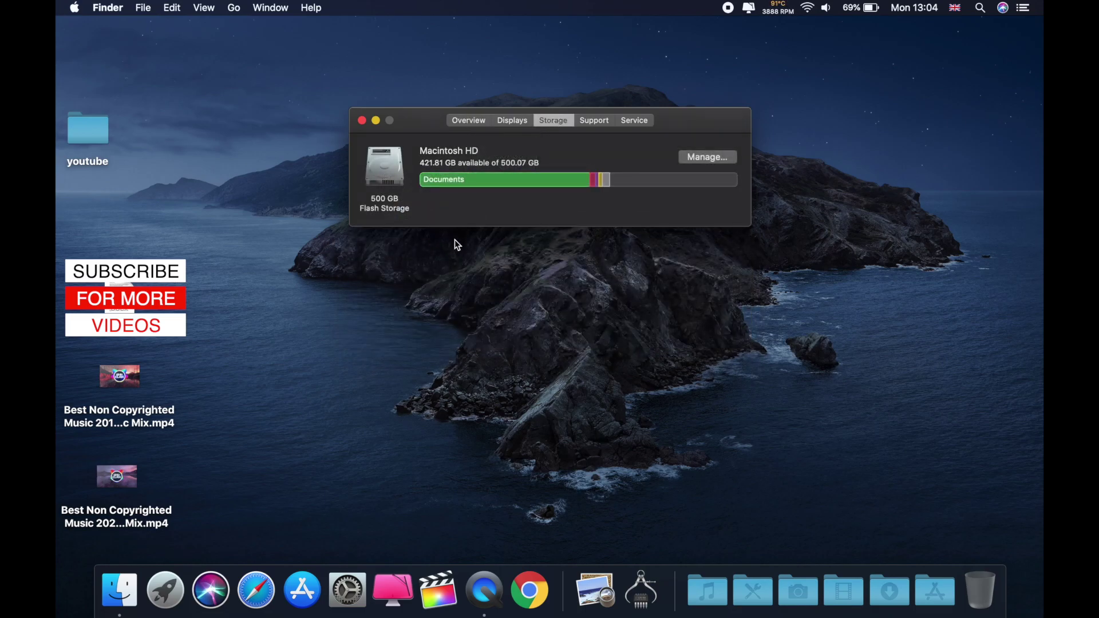
mouse_move(442, 178)
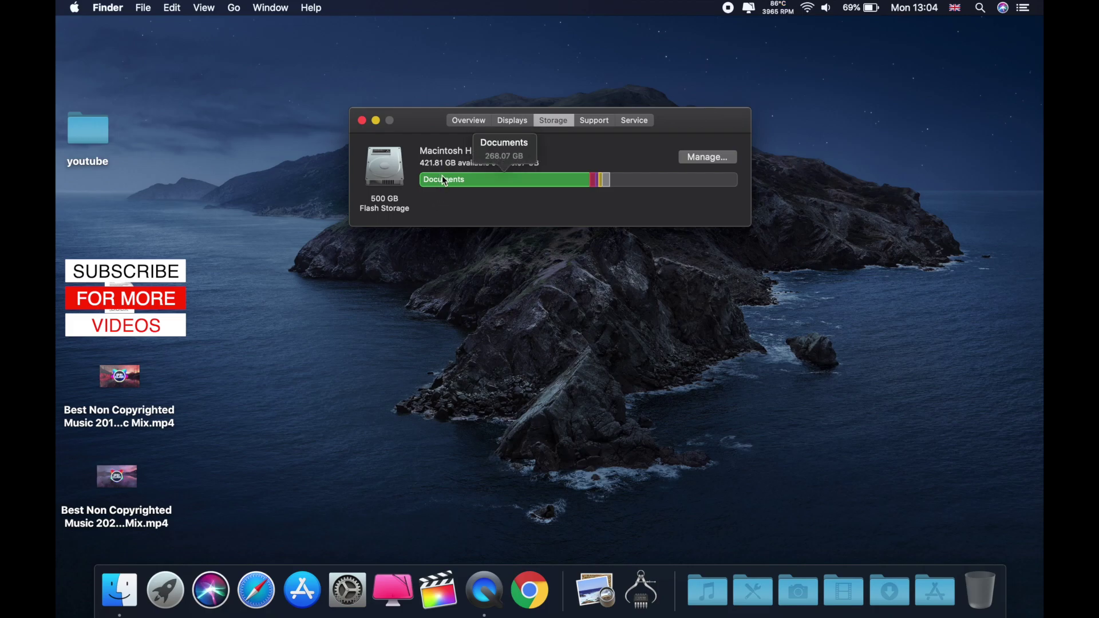